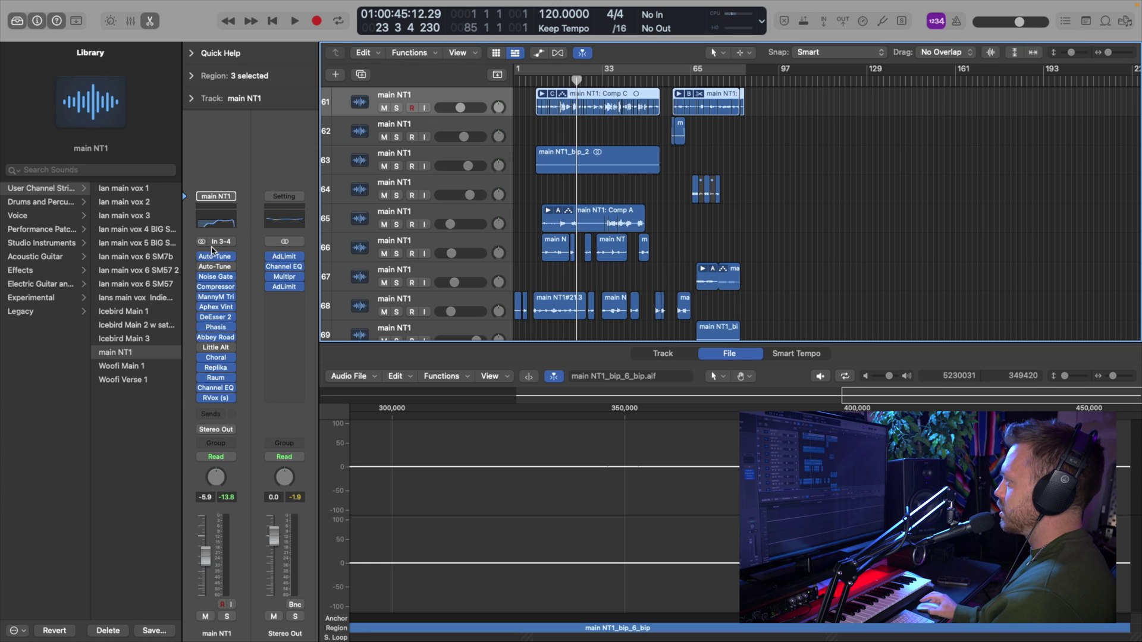
# Audition the vocal with the first Auto-Tune instance open, then close that plugin window.
pyautogui.press('space')
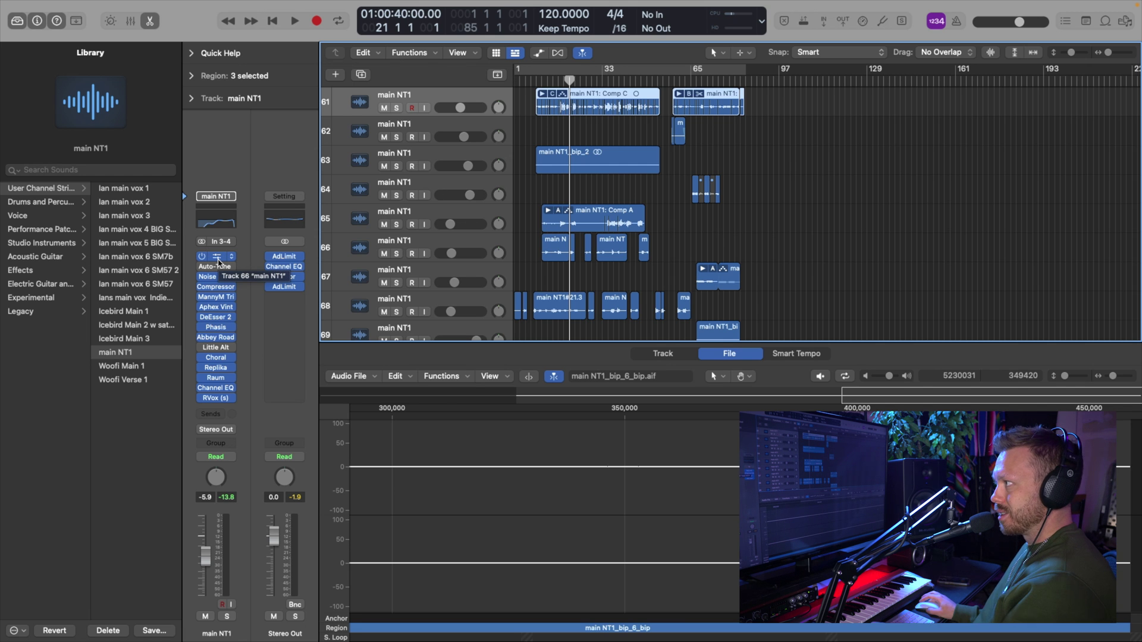
pyautogui.click(209, 259)
pyautogui.press('space')
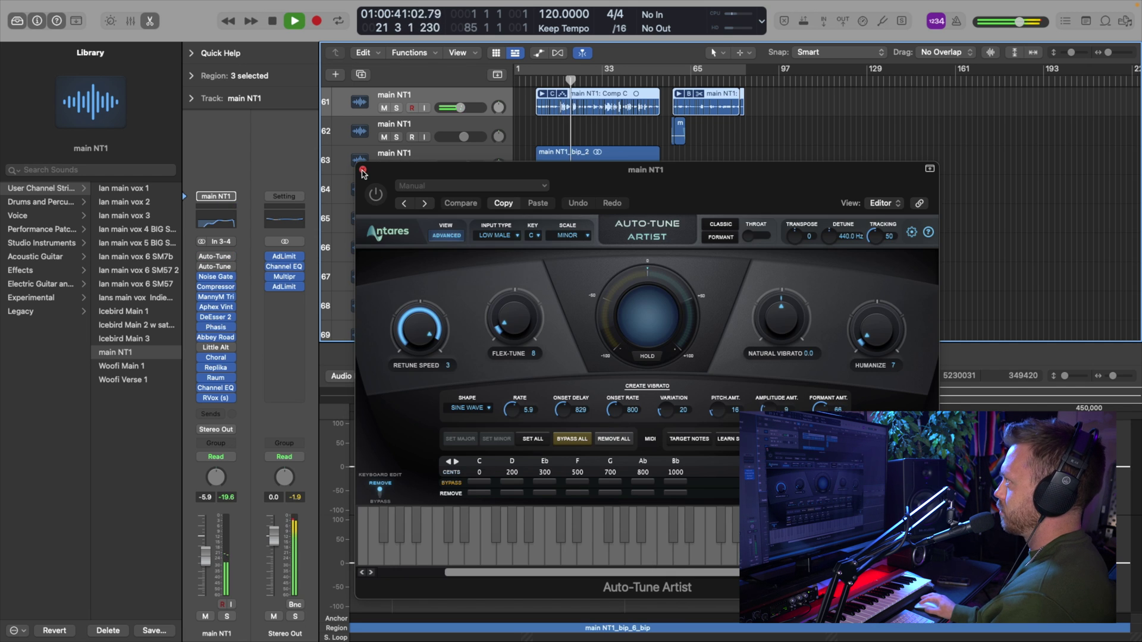
pyautogui.click(359, 164)
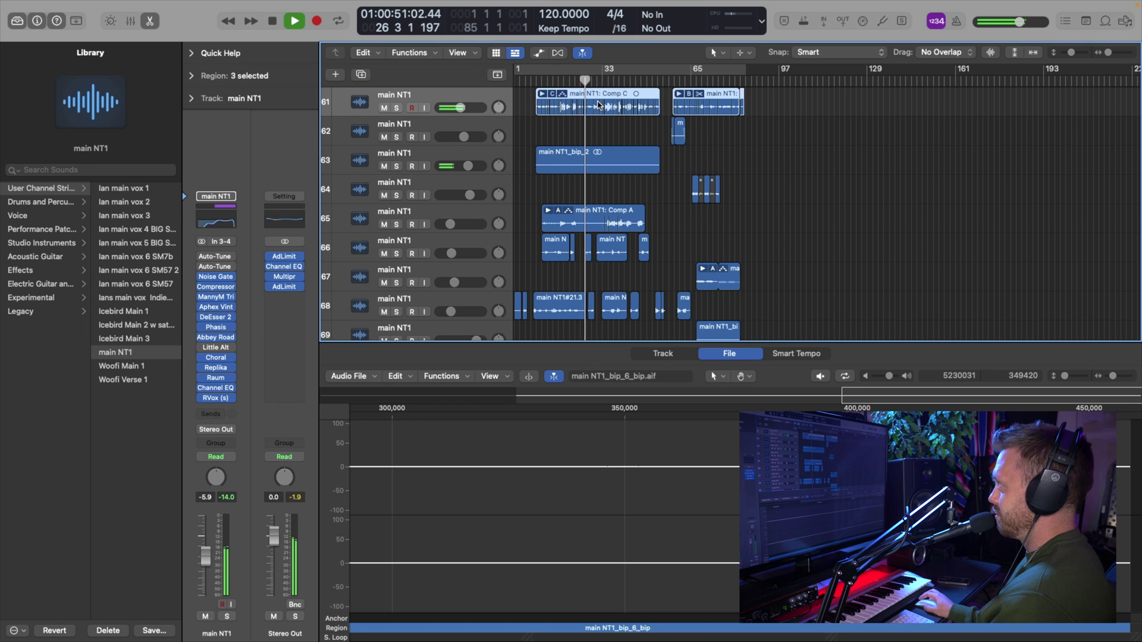
# Replay the vocal from the start of the section.
pyautogui.press('space')
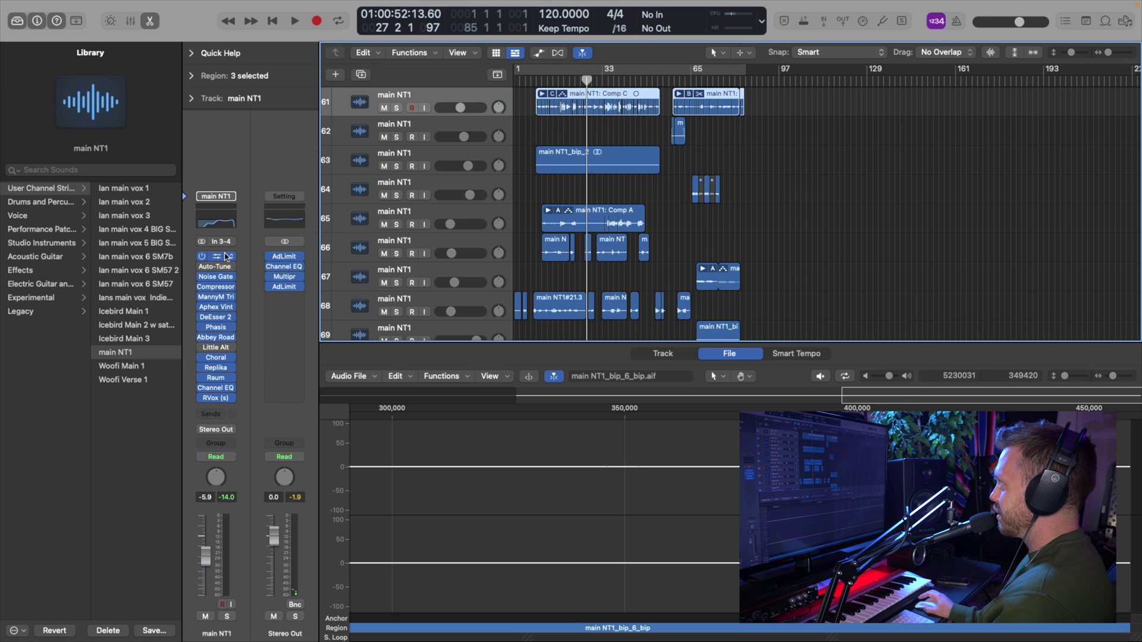
pyautogui.click(565, 82)
pyautogui.press('space')
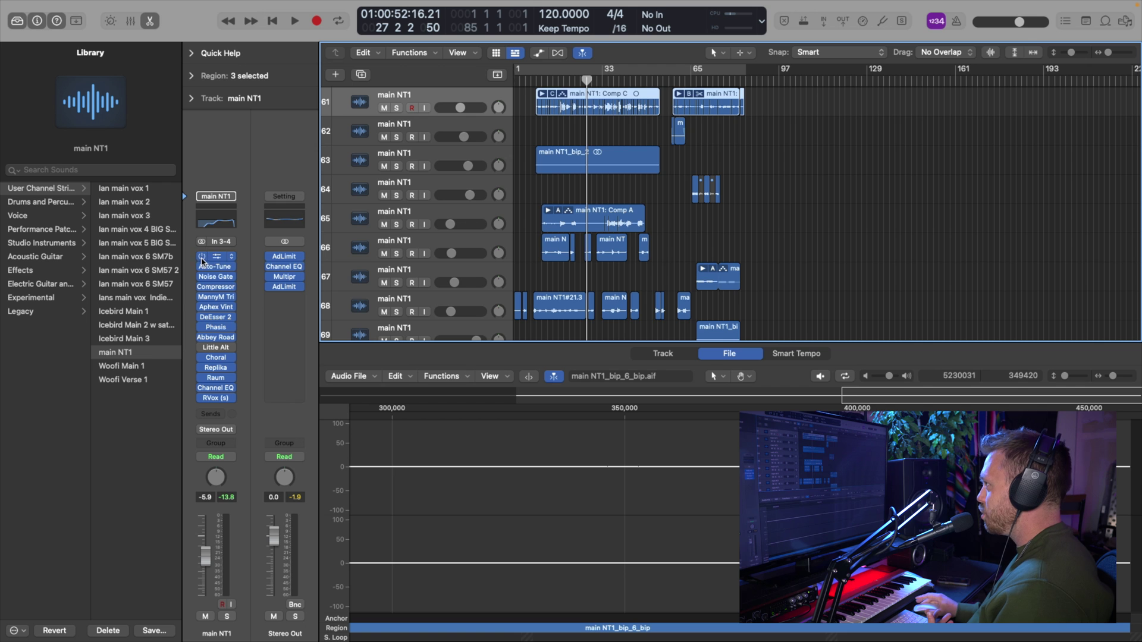
# Open the second Auto-Tune Artist on the NT1 channel and set Input Type to Alto/Tenor.
pyautogui.click(214, 268)
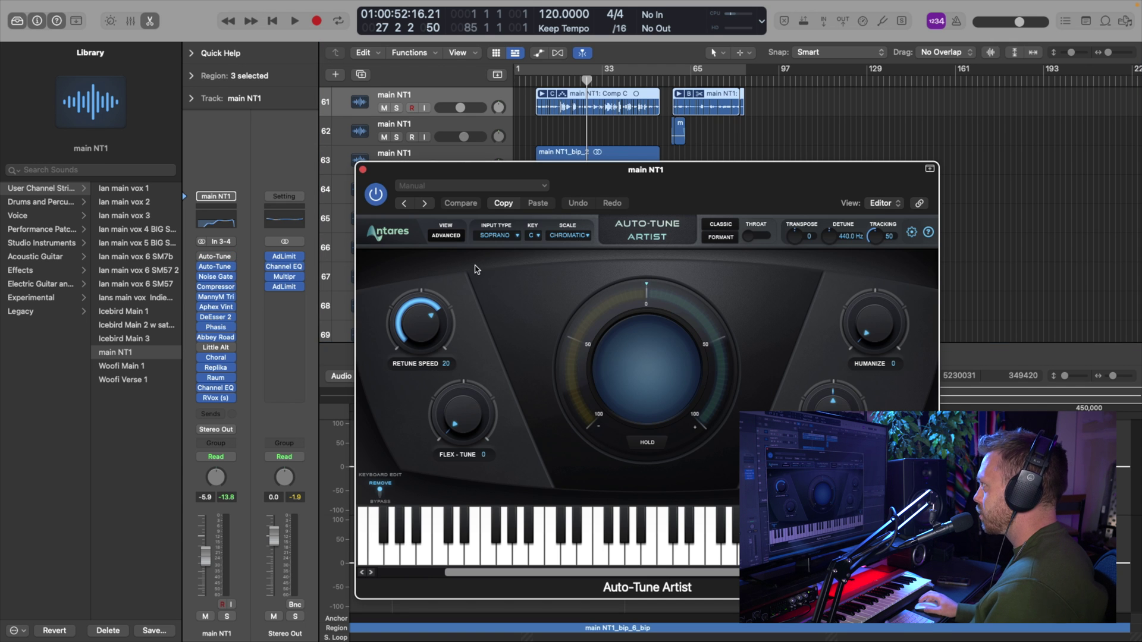
pyautogui.moveTo(600, 186); pyautogui.dragTo(614, 134)
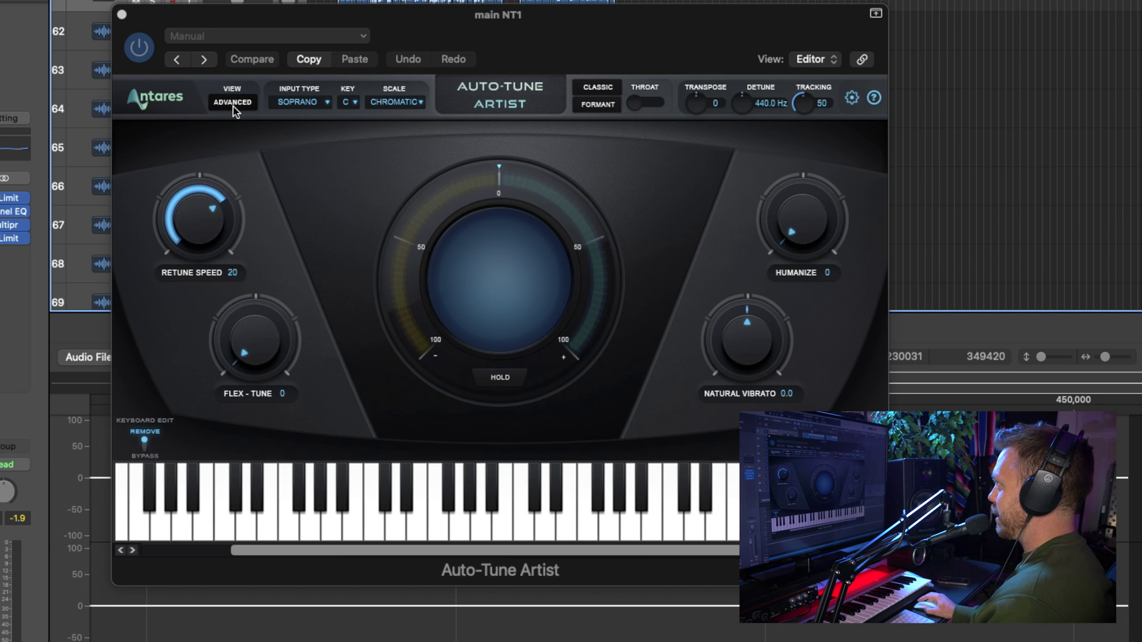
pyautogui.click(309, 102)
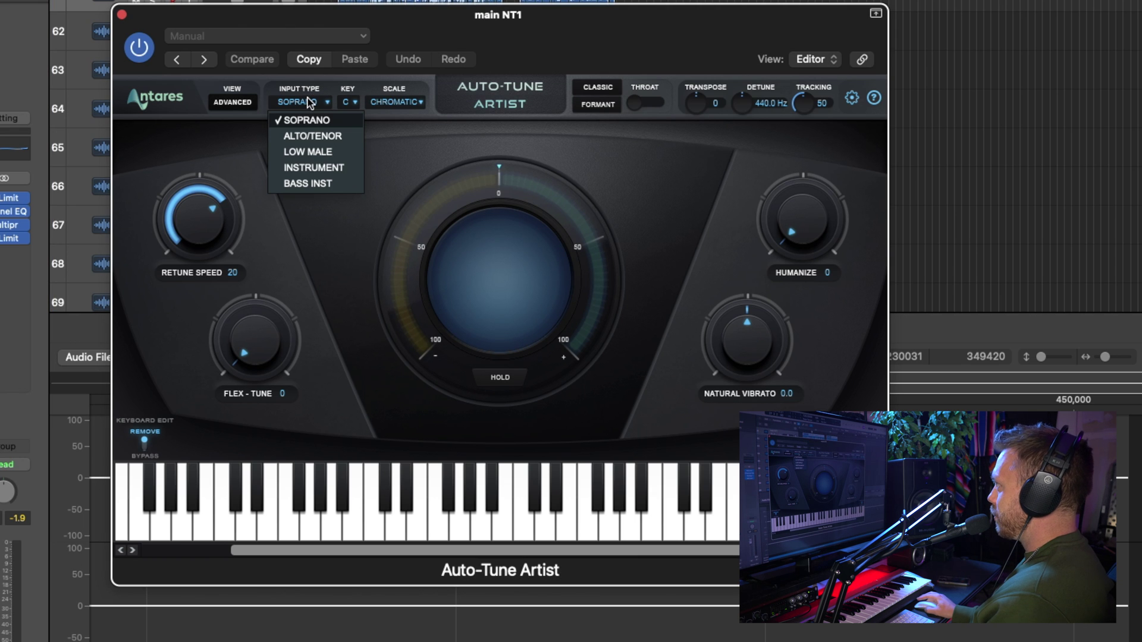
pyautogui.click(313, 137)
# Keep the key at C and set the scale to Minor.
pyautogui.click(355, 101)
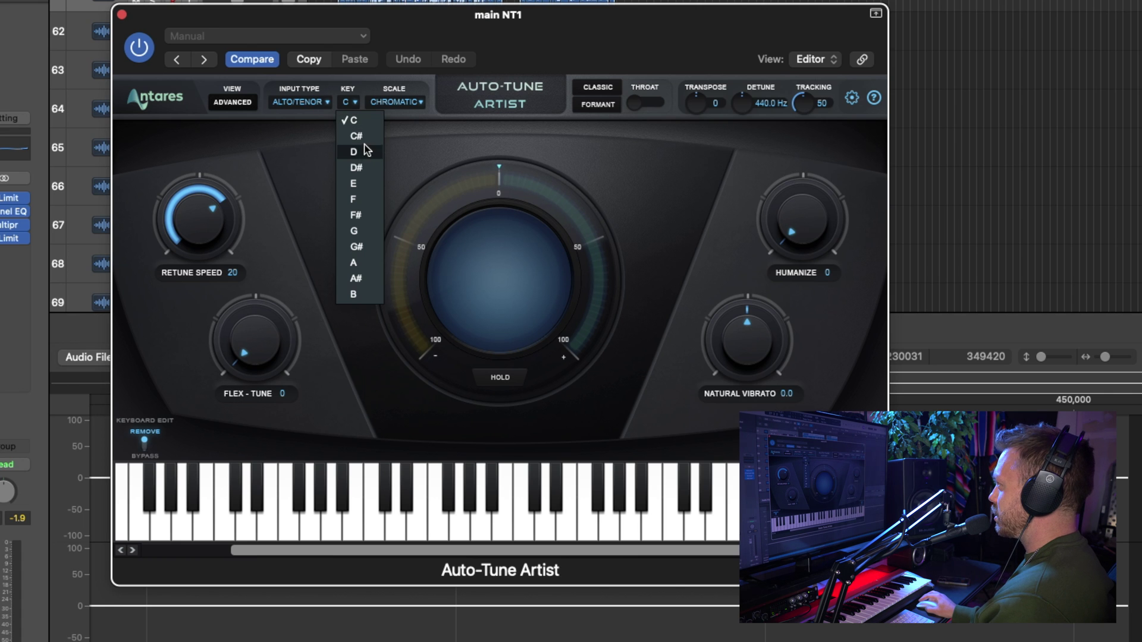
pyautogui.click(383, 106)
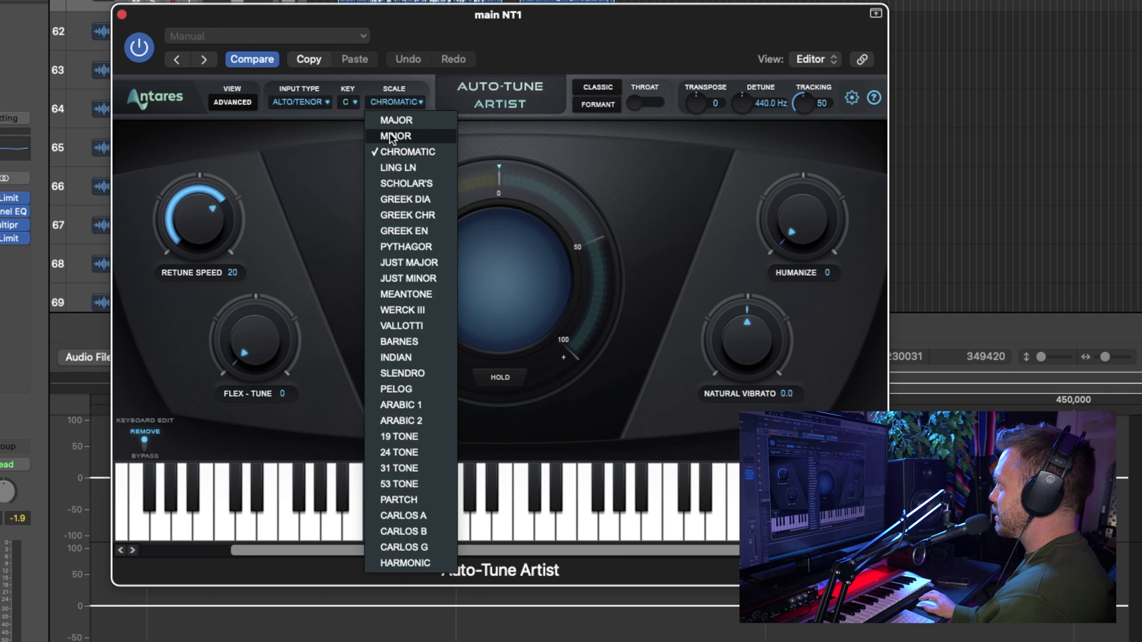
pyautogui.click(392, 133)
pyautogui.click(404, 104)
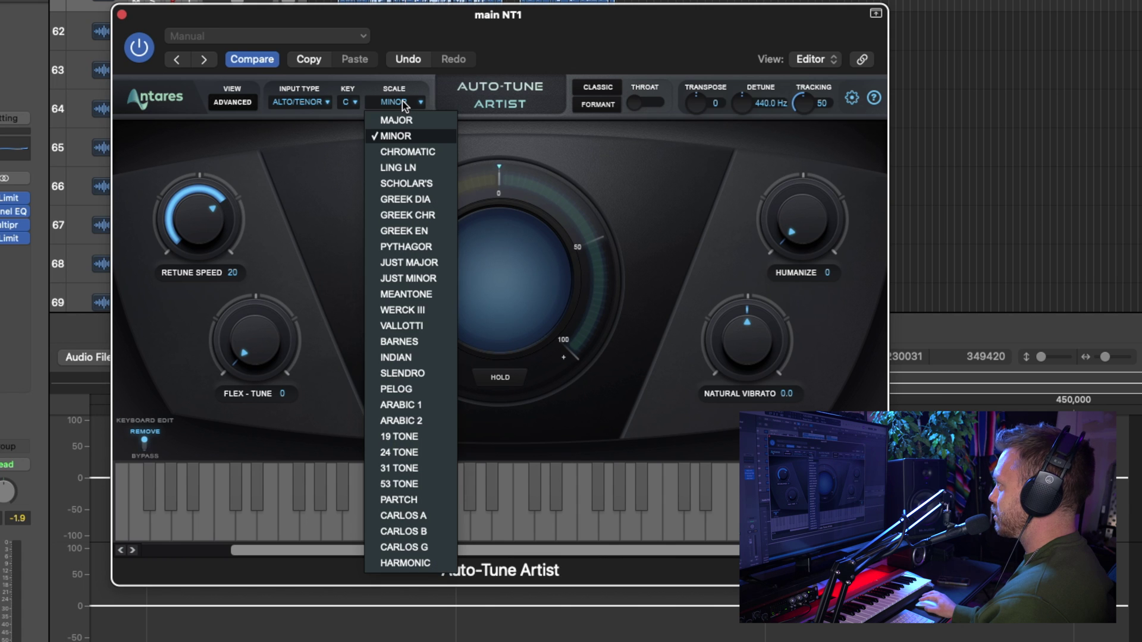
pyautogui.click(398, 136)
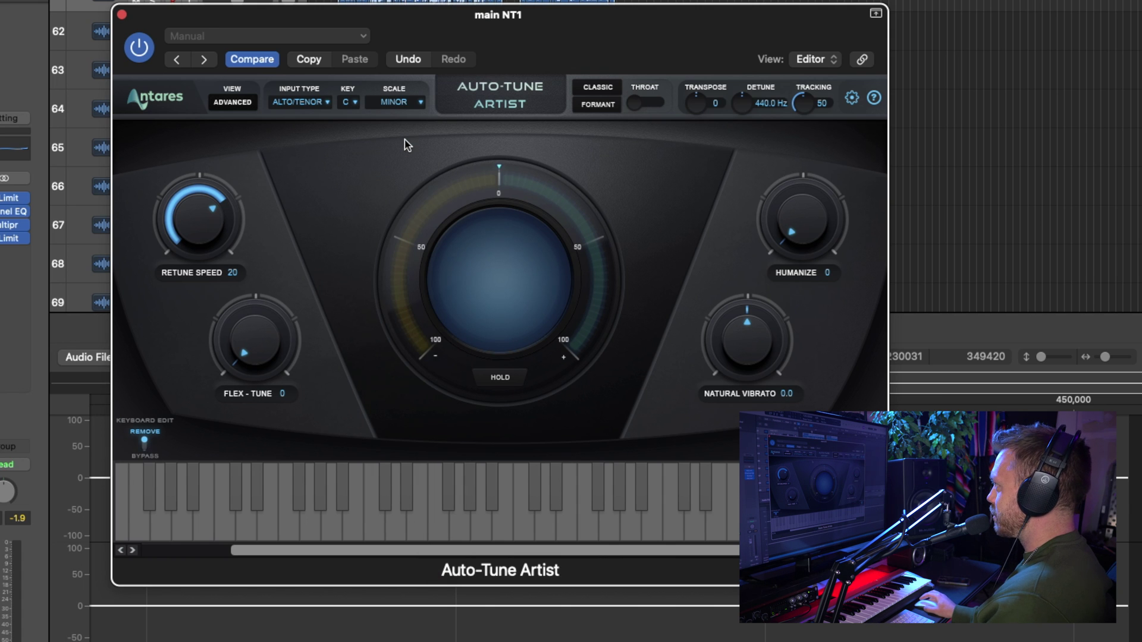
pyautogui.click(603, 109)
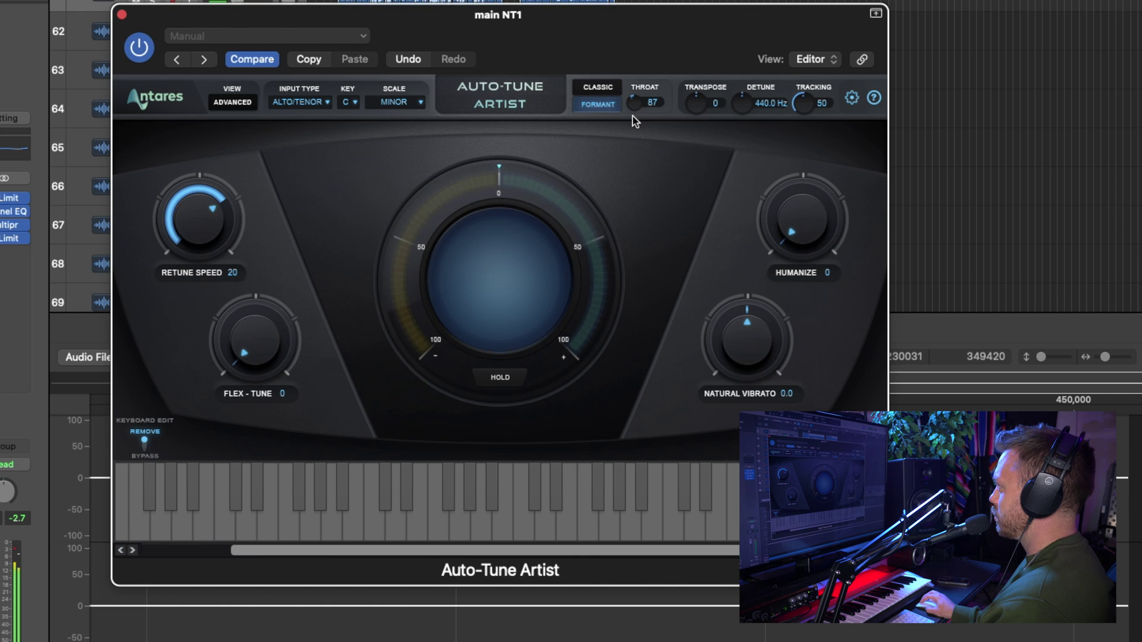
pyautogui.moveTo(632, 116); pyautogui.dragTo(637, 52)
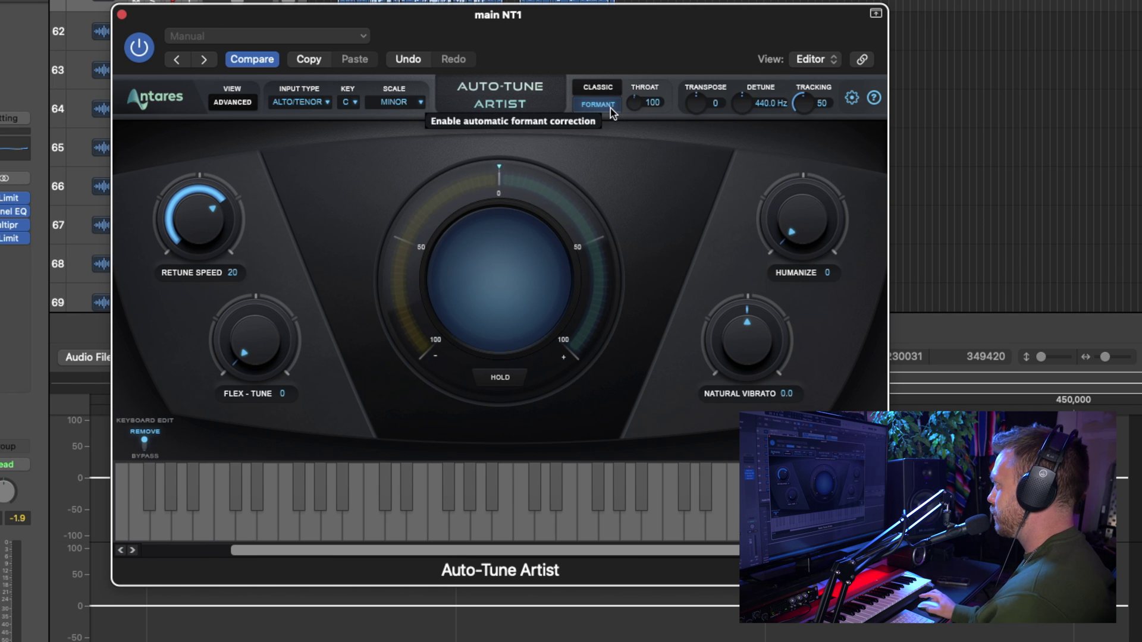
pyautogui.click(610, 107)
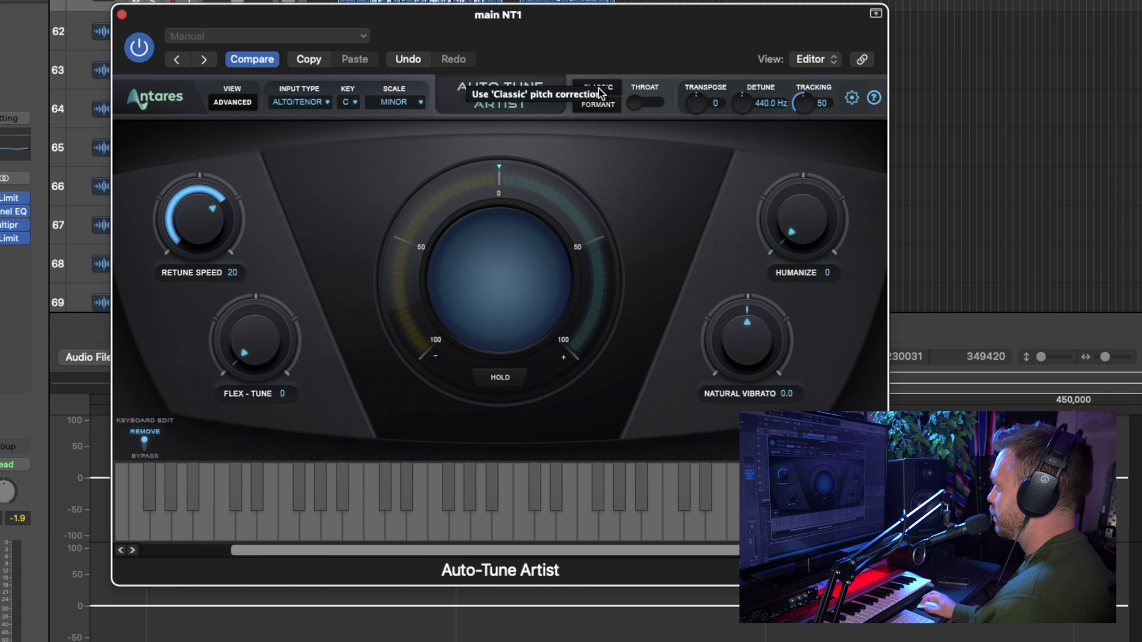
# Switch to Classic mode and drop Retune Speed from 20 to 0.
pyautogui.click(599, 89)
pyautogui.moveTo(192, 239); pyautogui.dragTo(199, 170)
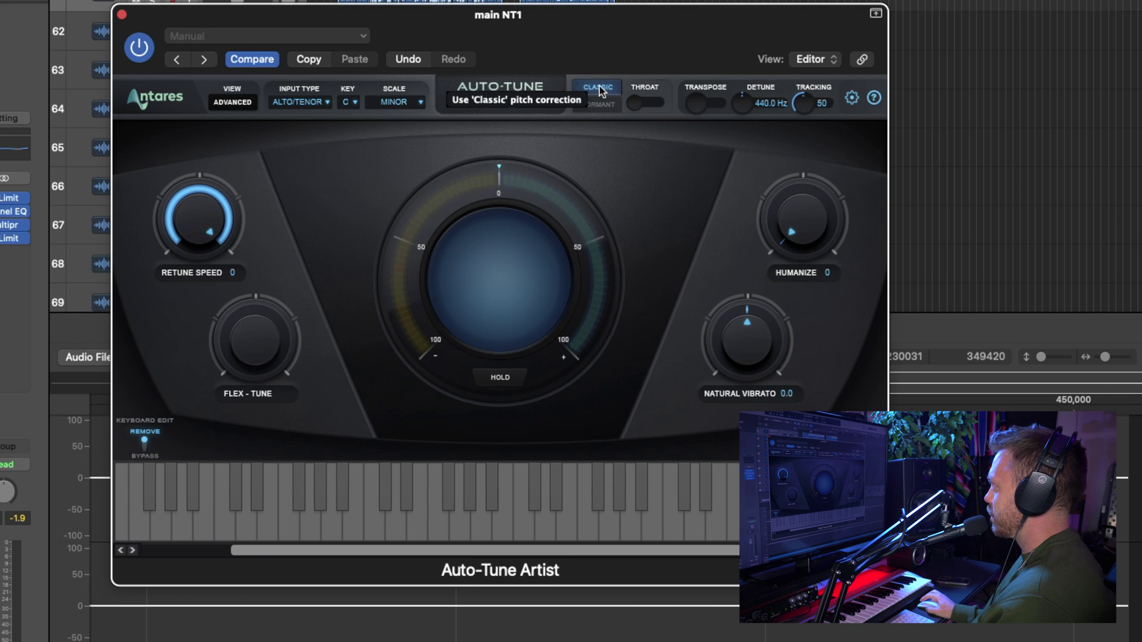
# Turn Classic mode off and try a lower Transpose, then reset it from -12 to 0.
pyautogui.click(600, 90)
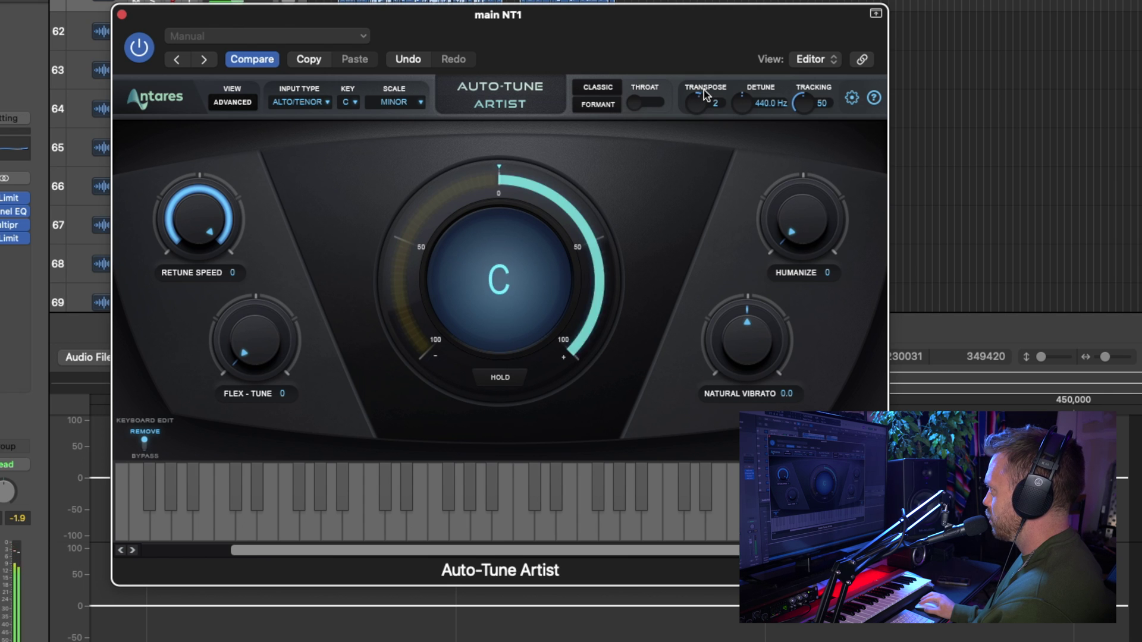
pyautogui.moveTo(704, 98)
pyautogui.mouseDown()
pyautogui.moveTo(704, 126)
pyautogui.moveTo(704, 115)
pyautogui.mouseUp()
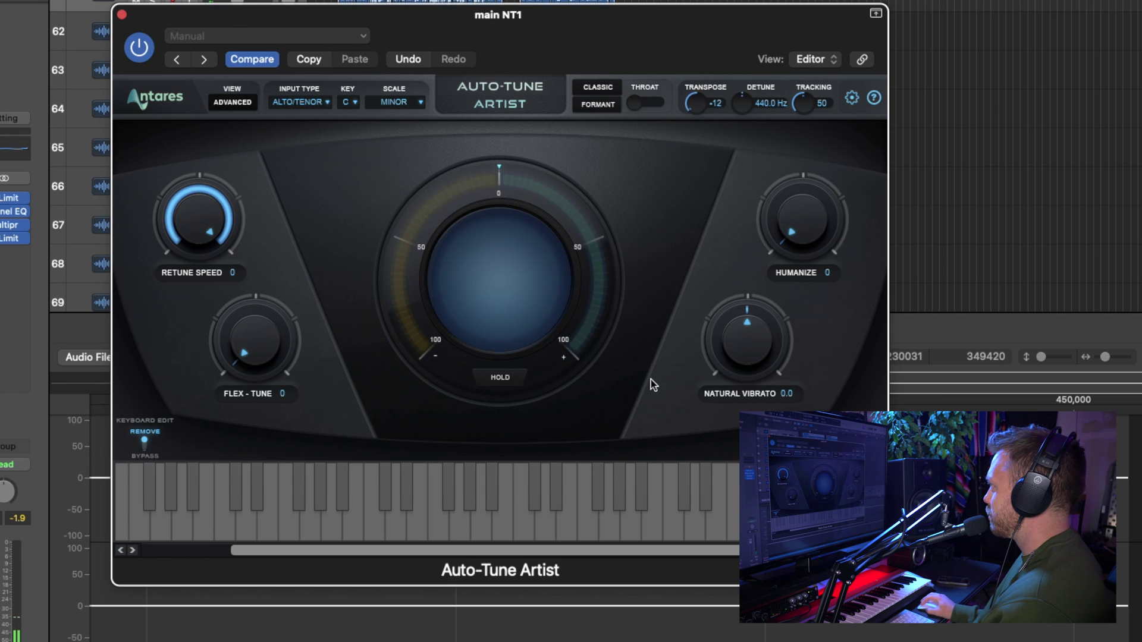
pyautogui.keyDown('alt'); pyautogui.click(695, 103); pyautogui.keyUp('alt')
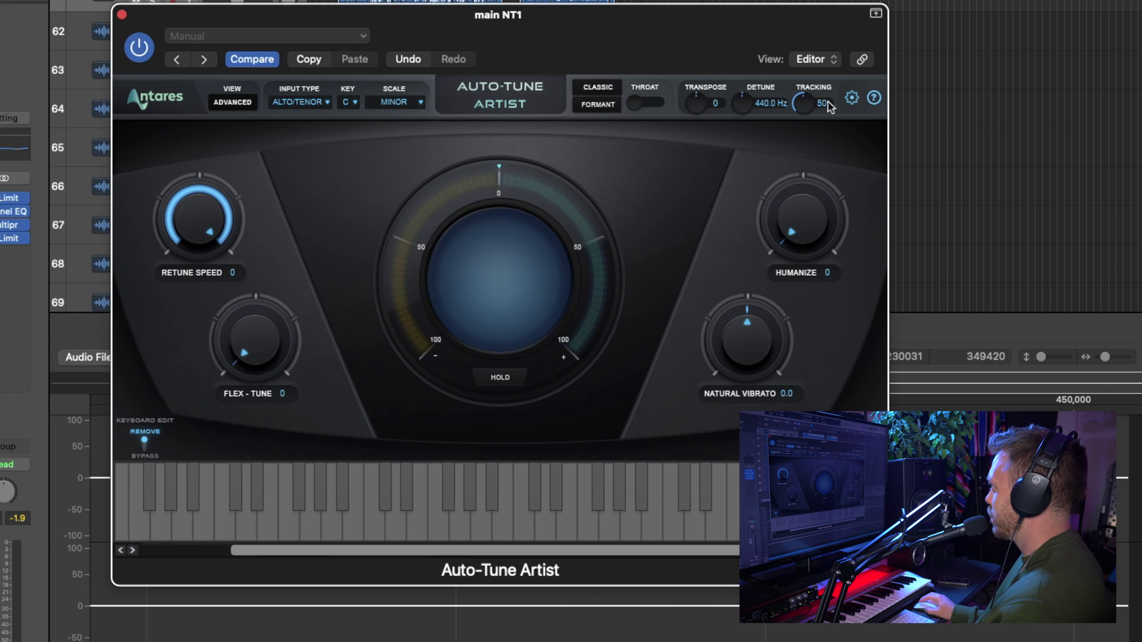
# Try Tracking values such as 28 and 74, then return it to 50.
pyautogui.moveTo(807, 106); pyautogui.dragTo(810, 90)
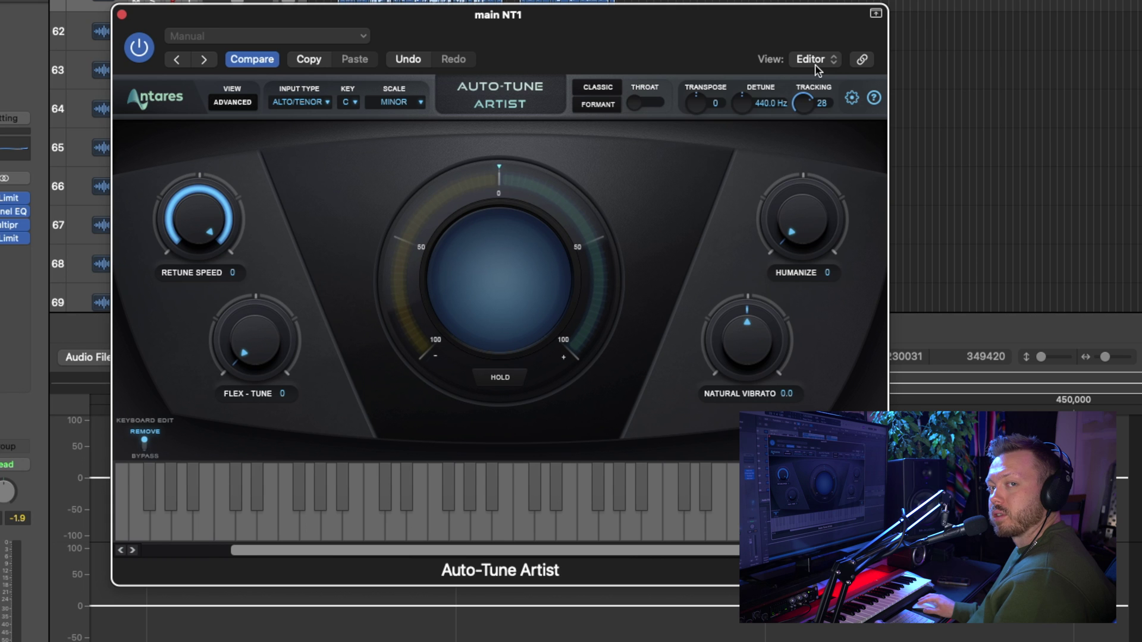
pyautogui.moveTo(815, 66); pyautogui.dragTo(804, 122)
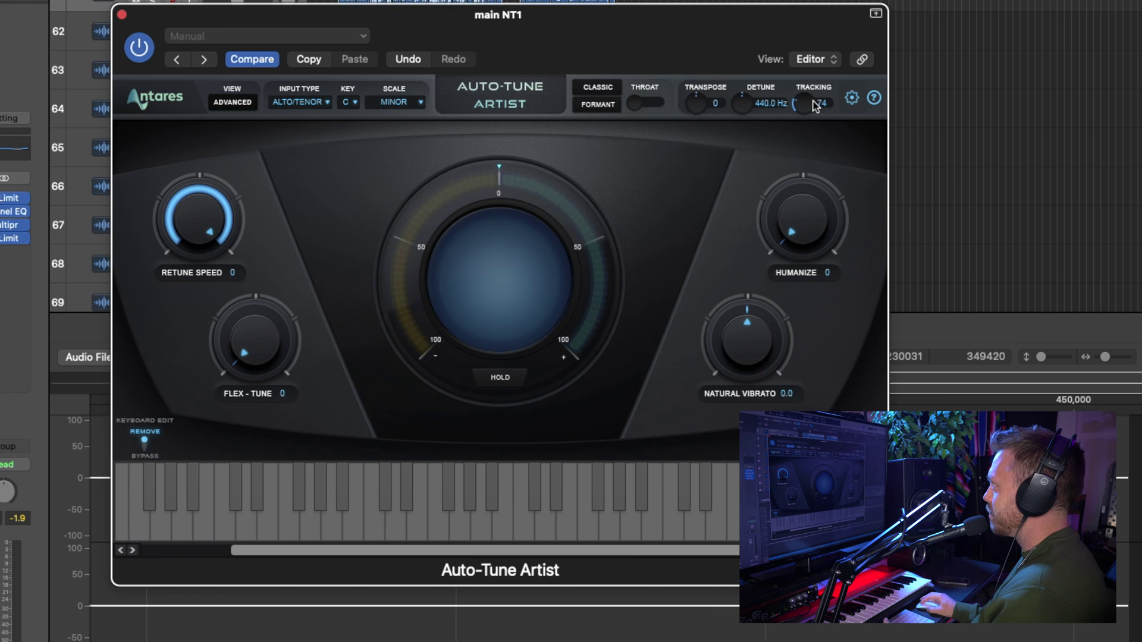
pyautogui.moveTo(809, 77); pyautogui.dragTo(809, 74)
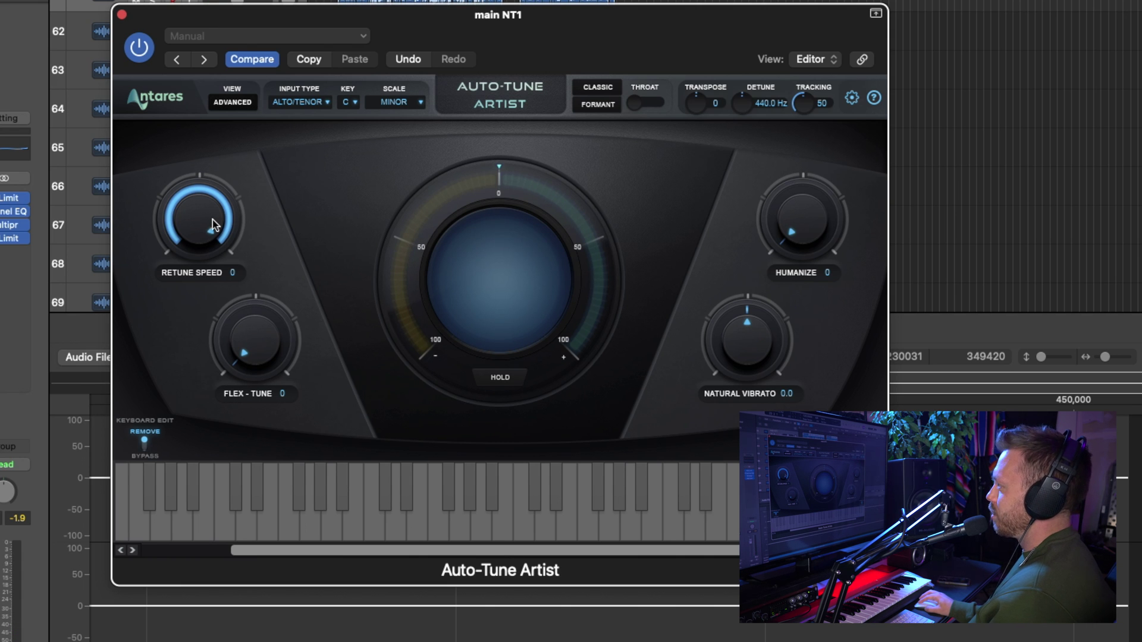
# Raise Retune Speed from 0 through 7 and 13 up to its maximum of 400.
pyautogui.moveTo(212, 220); pyautogui.dragTo(215, 245)
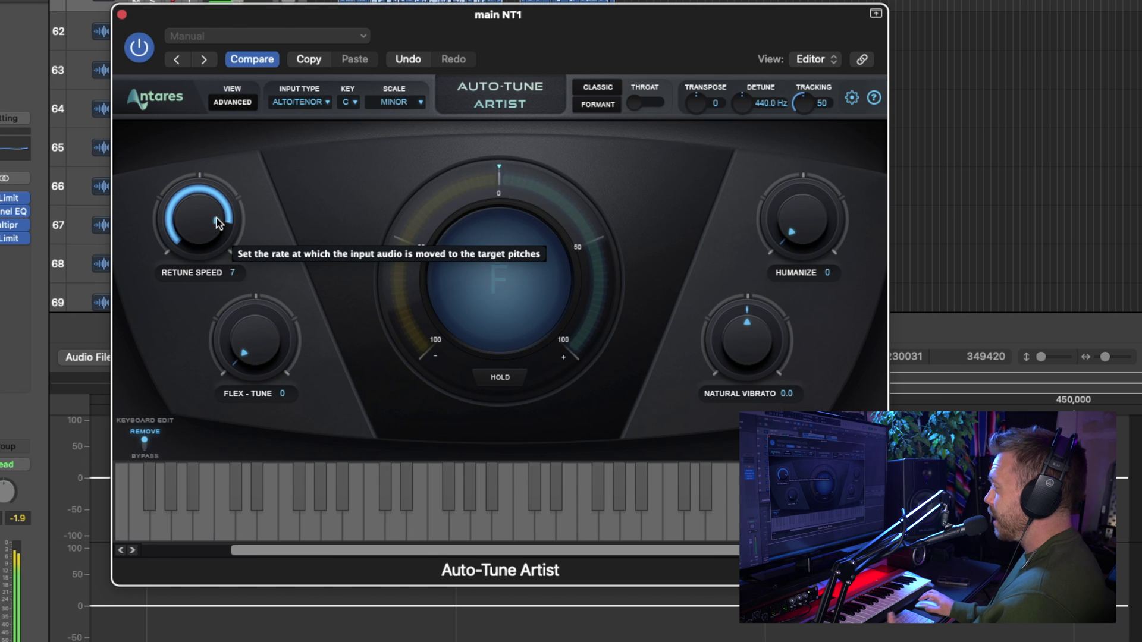
pyautogui.moveTo(217, 214); pyautogui.dragTo(215, 220)
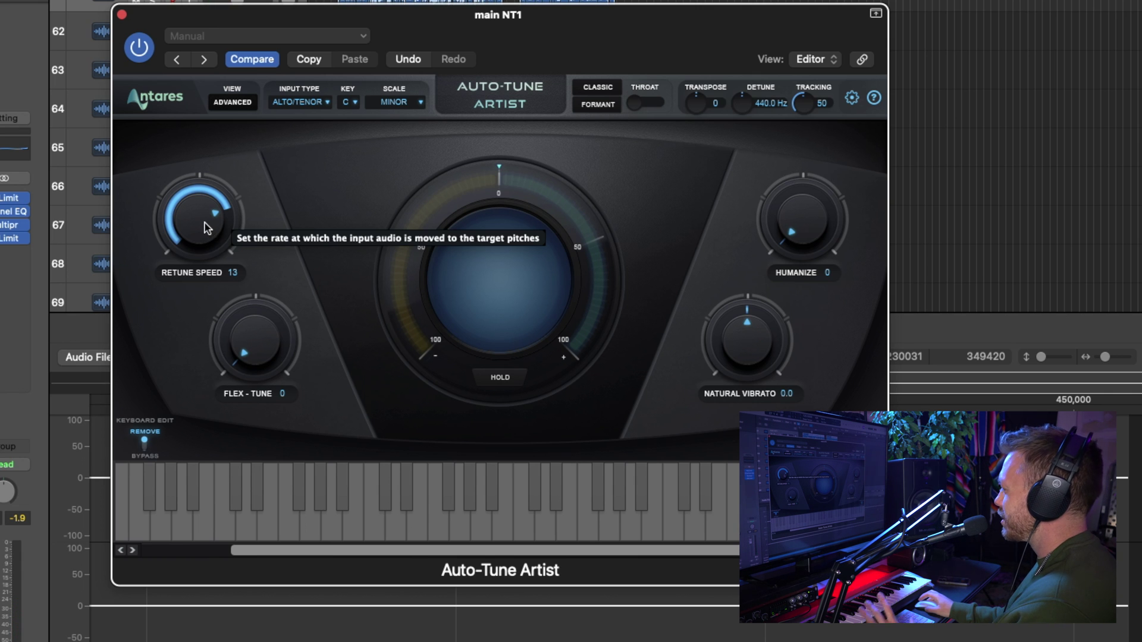
pyautogui.moveTo(210, 225); pyautogui.dragTo(196, 359)
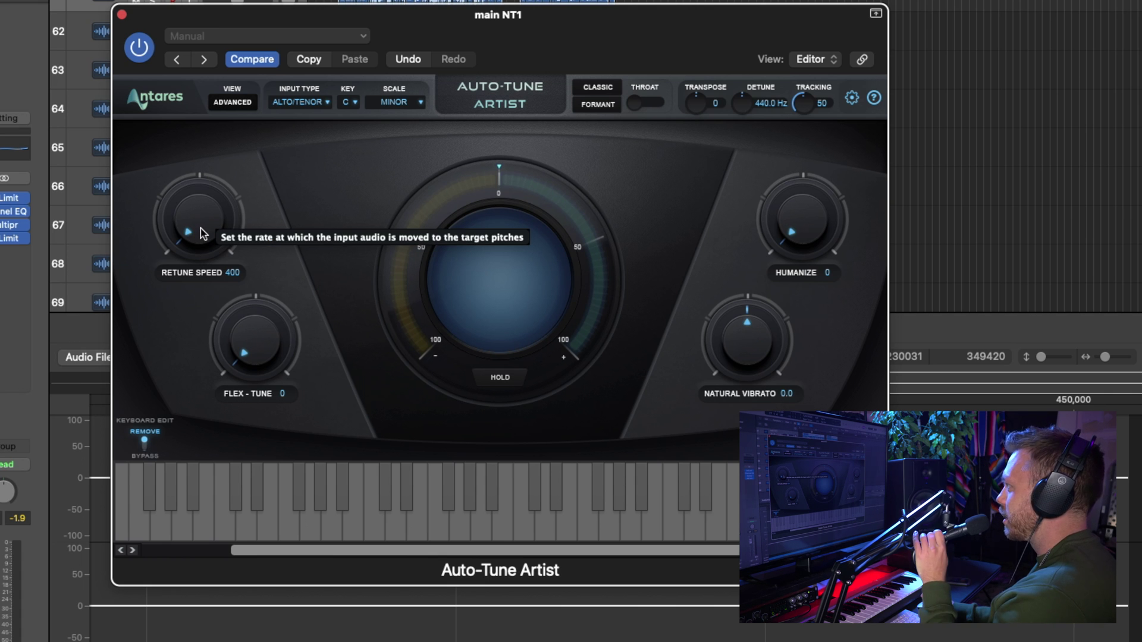
# Set Retune Speed back to 0 and raise Flex-Tune to 44.
pyautogui.moveTo(201, 233); pyautogui.dragTo(201, 172)
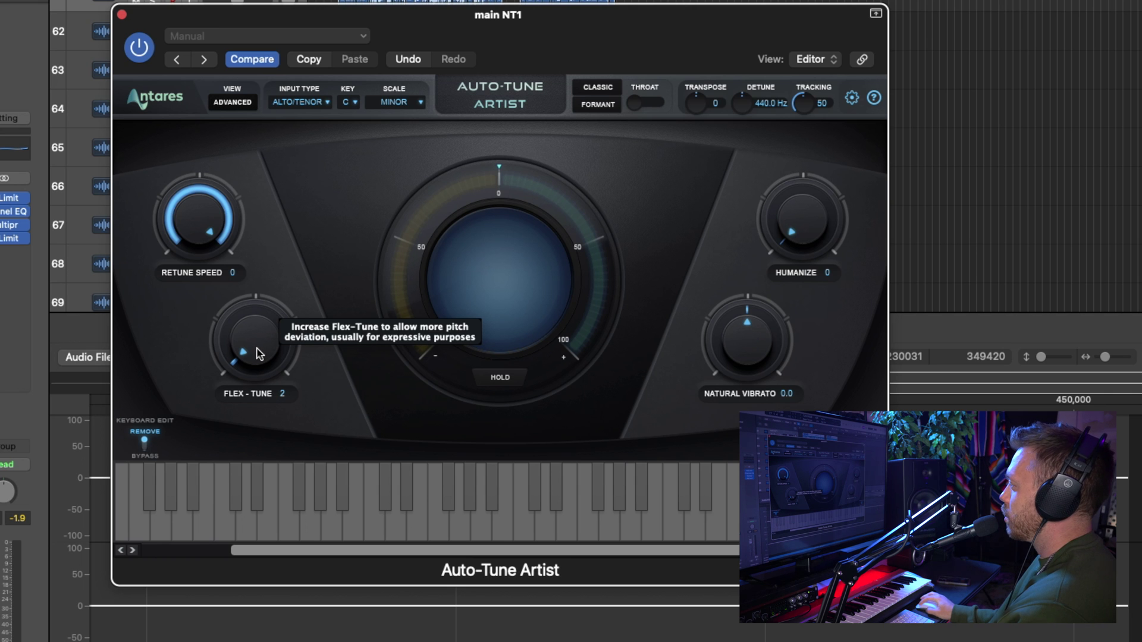
pyautogui.moveTo(259, 353); pyautogui.dragTo(270, 280)
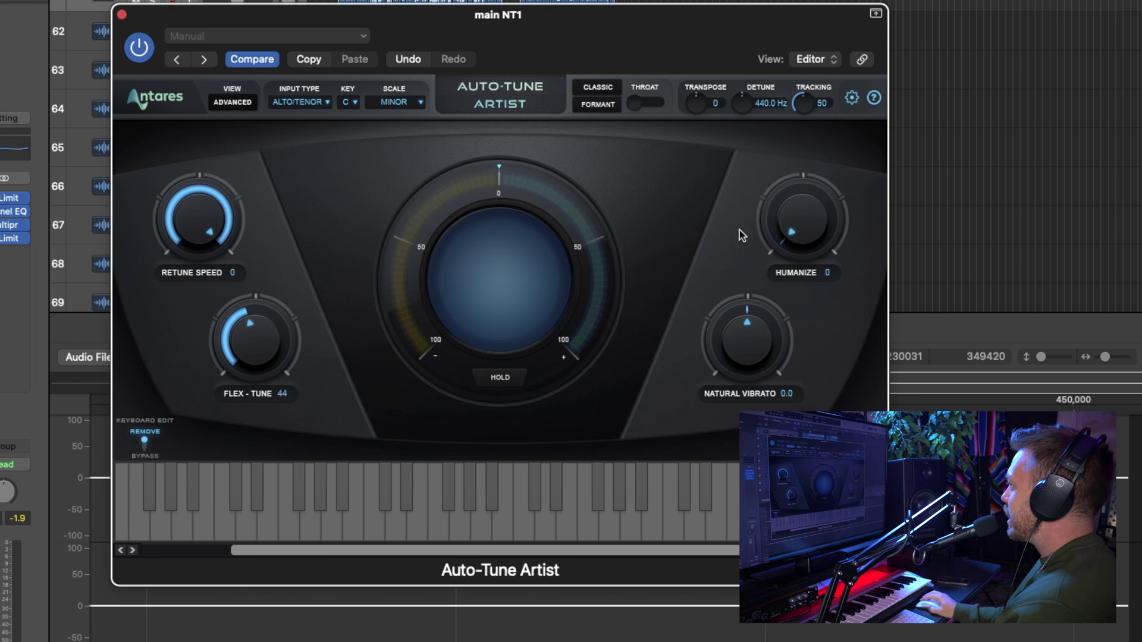
# Bring Flex-Tune back to 0, nudging Natural Vibrato but leaving it at 0.0.
pyautogui.moveTo(293, 345); pyautogui.dragTo(259, 459)
pyautogui.moveTo(794, 221); pyautogui.dragTo(794, 212)
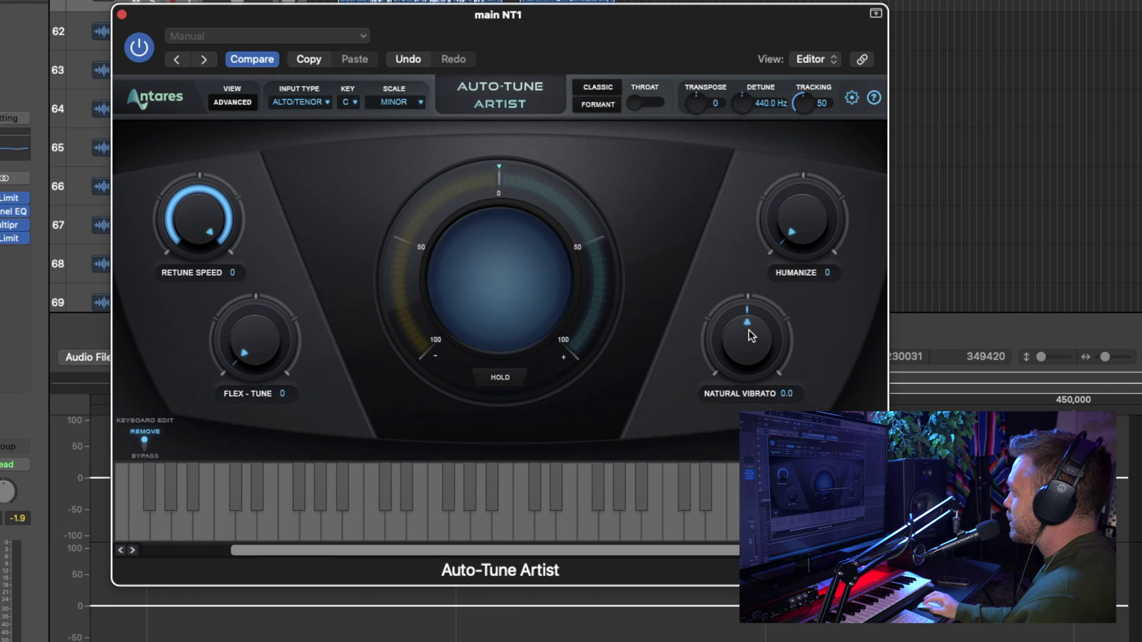
pyautogui.scroll(-3, 748, 330)
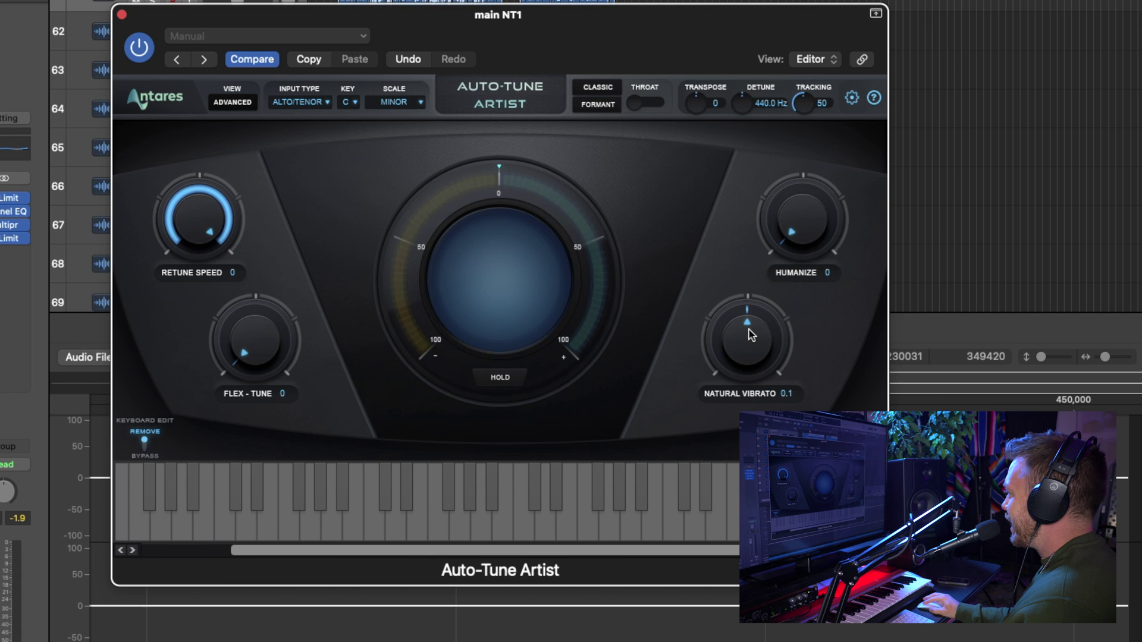
pyautogui.scroll(2, 748, 330)
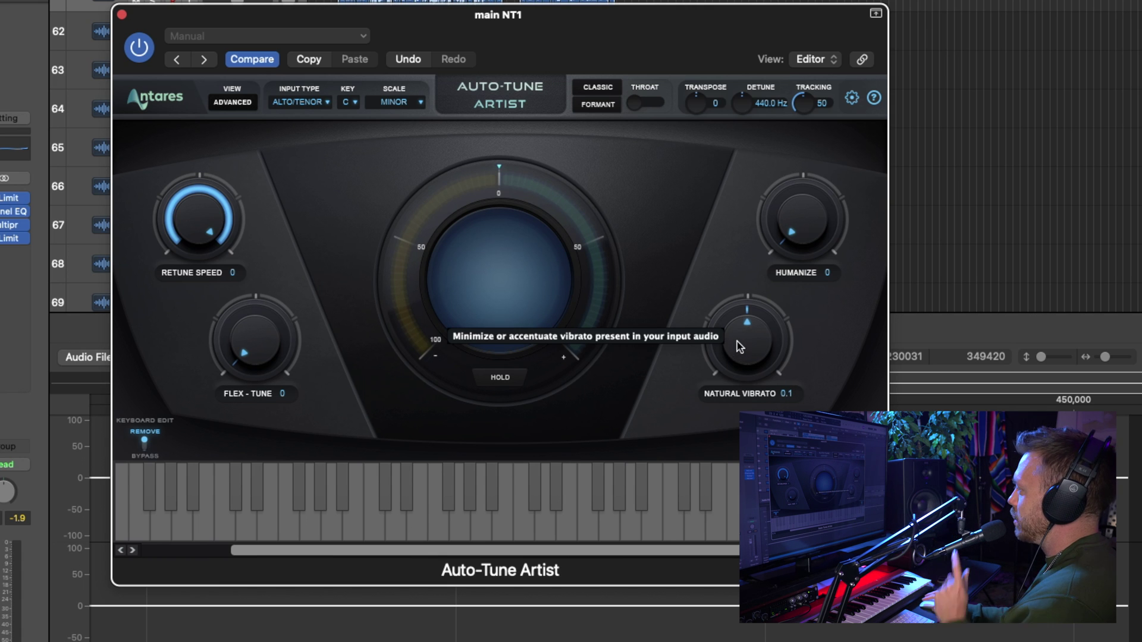
pyautogui.scroll(-1, 748, 338)
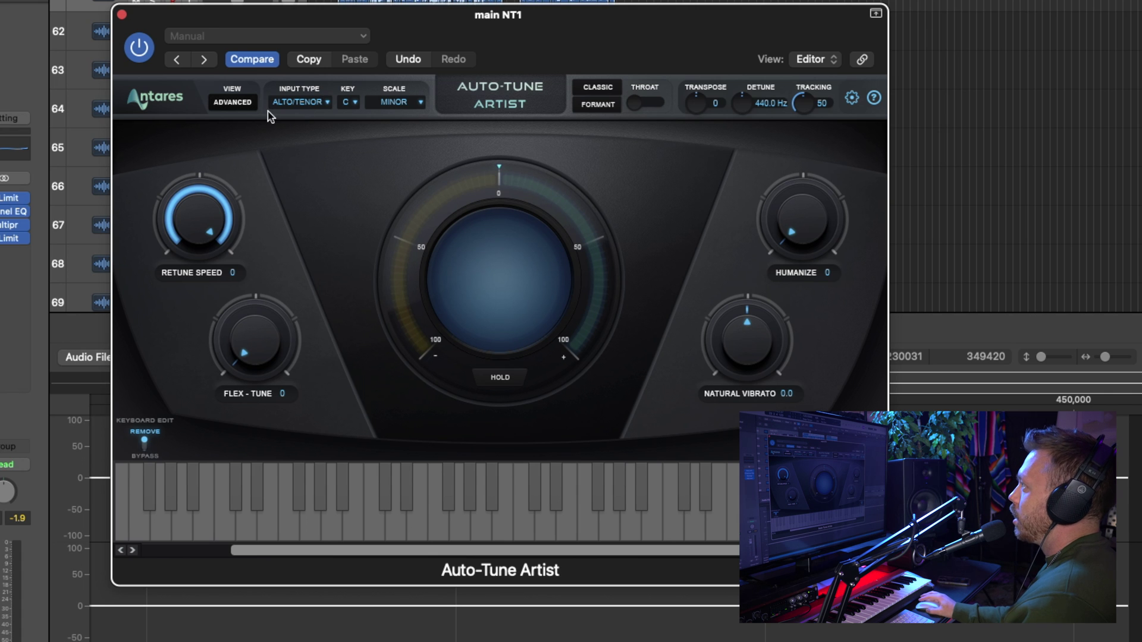
# Switch Auto-Tune Artist to Advanced view, revealing Create Vibrato settings and the C Minor note table.
pyautogui.click(238, 104)
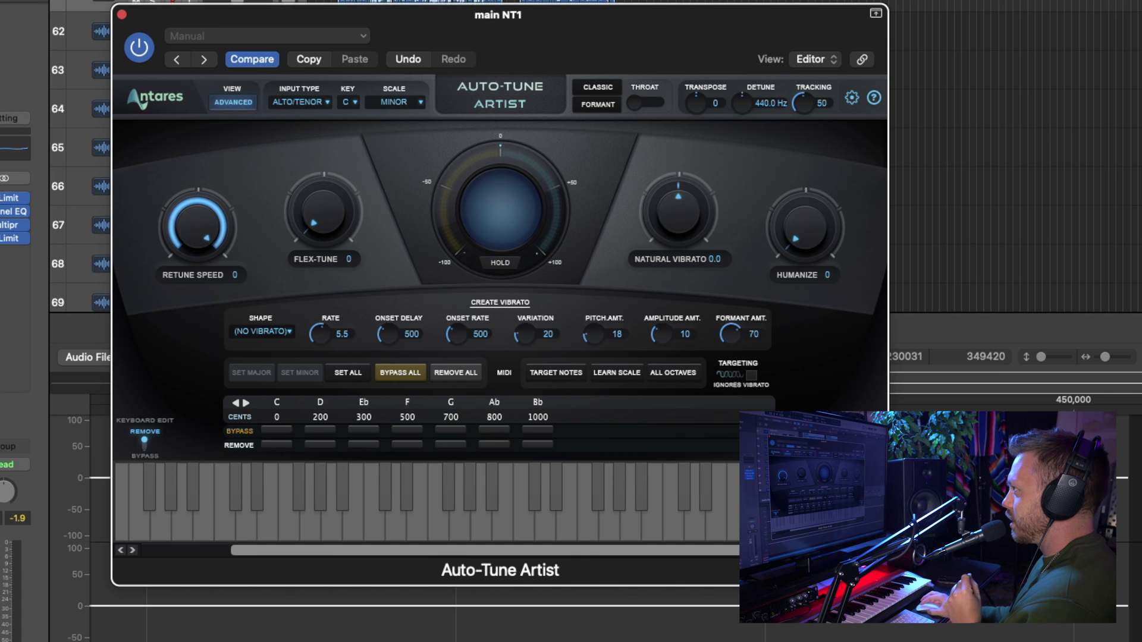
pyautogui.click(270, 2)
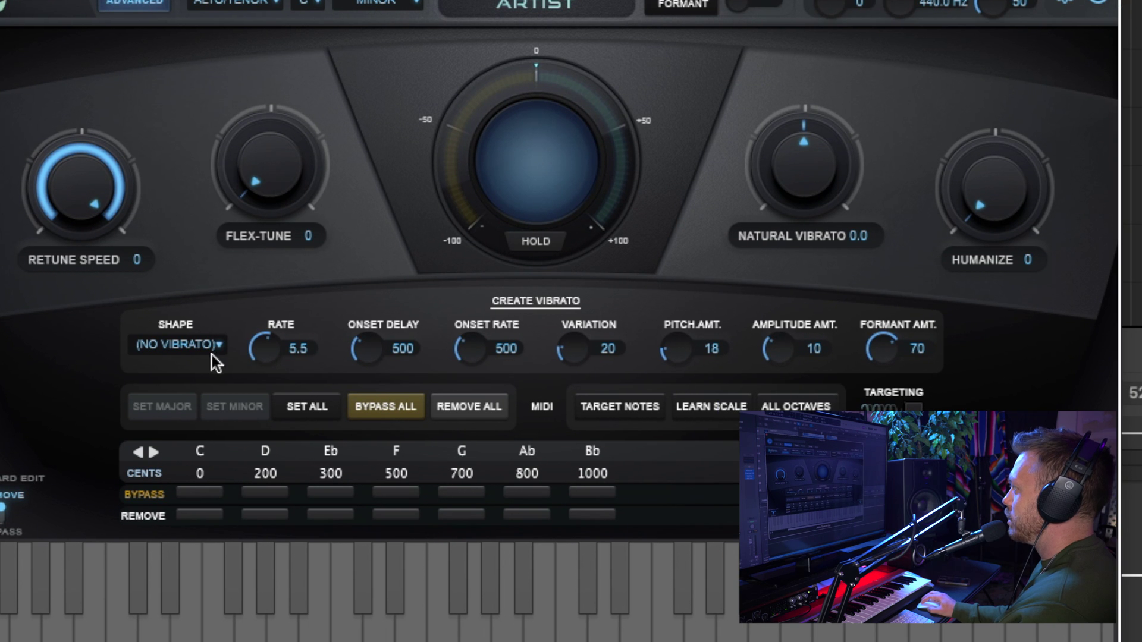
# Set the vibrato shape to Sine Wave with Rate 6.3, Onset Delay 414 and Onset Rate 426.
pyautogui.click(194, 344)
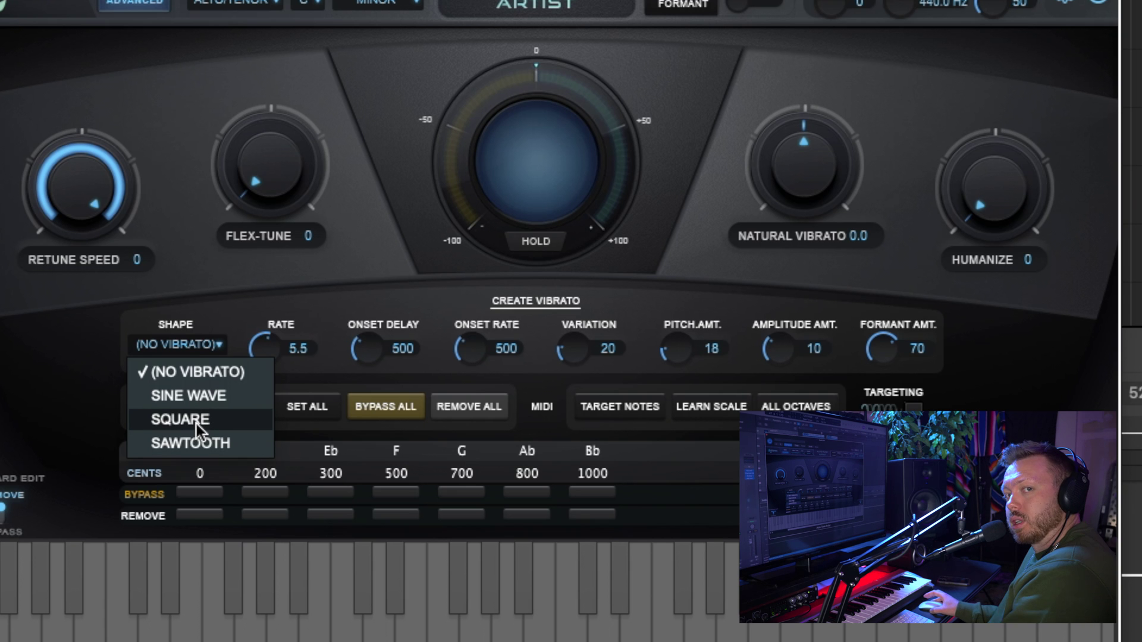
pyautogui.click(216, 398)
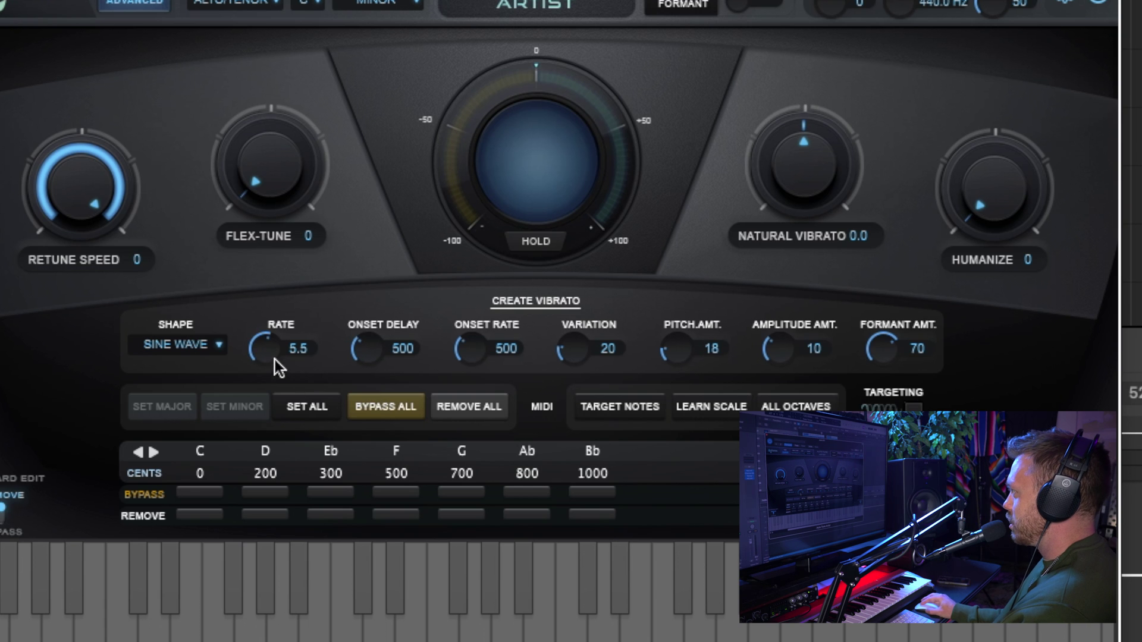
pyautogui.moveTo(275, 357); pyautogui.dragTo(262, 350)
pyautogui.moveTo(364, 351); pyautogui.dragTo(362, 357)
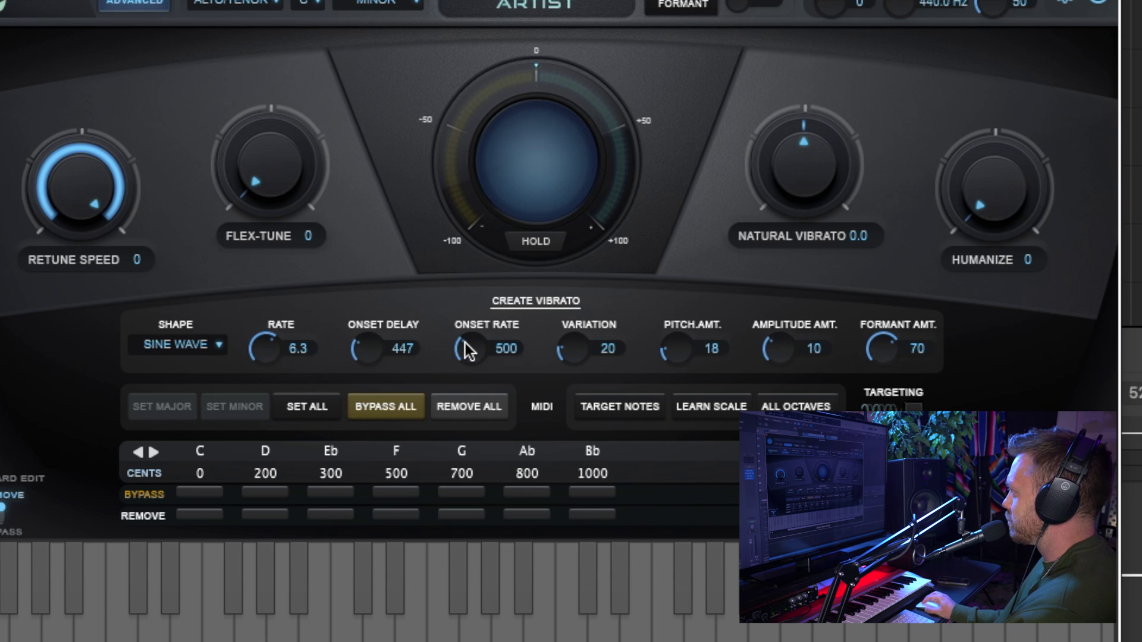
pyautogui.moveTo(467, 349); pyautogui.dragTo(464, 351)
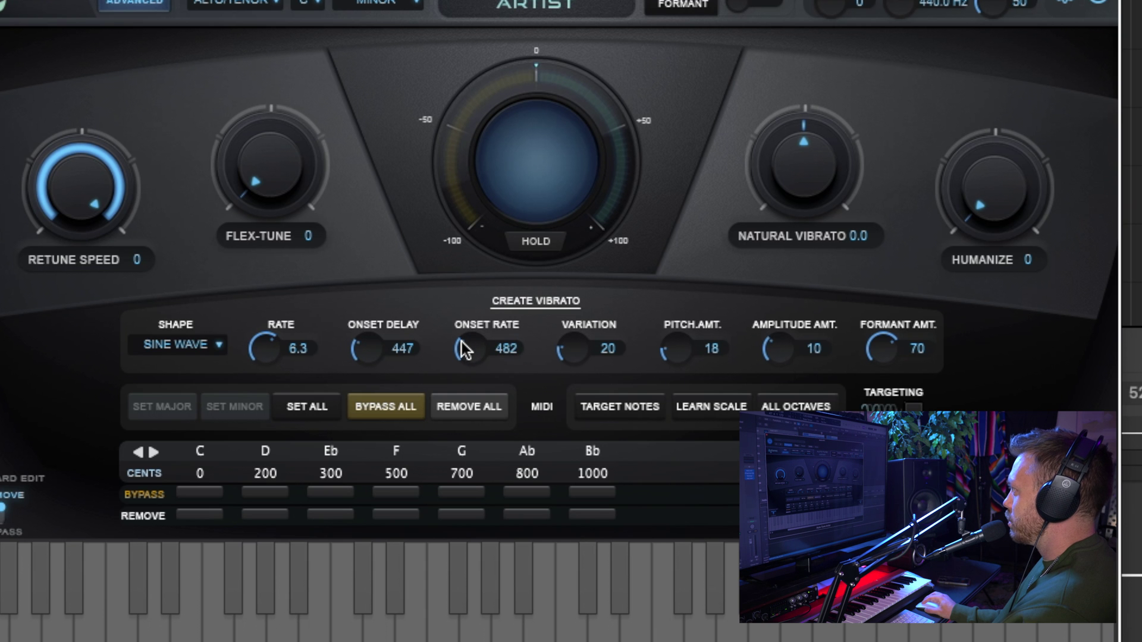
pyautogui.moveTo(465, 350); pyautogui.dragTo(459, 348)
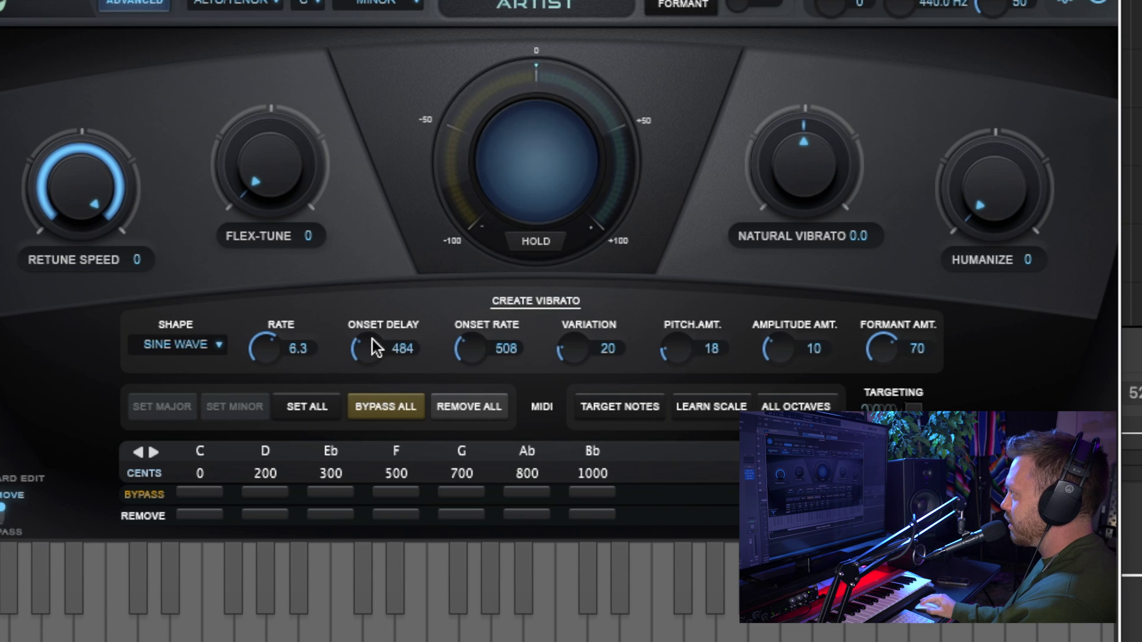
pyautogui.scroll(-2, 369, 351)
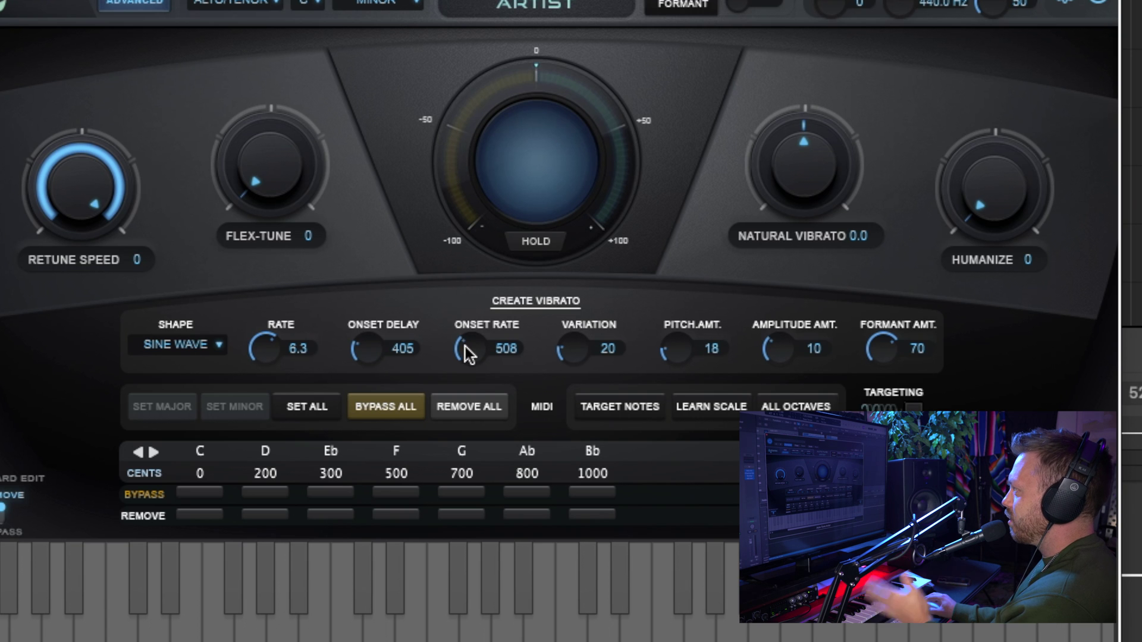
pyautogui.scroll(5, 470, 352)
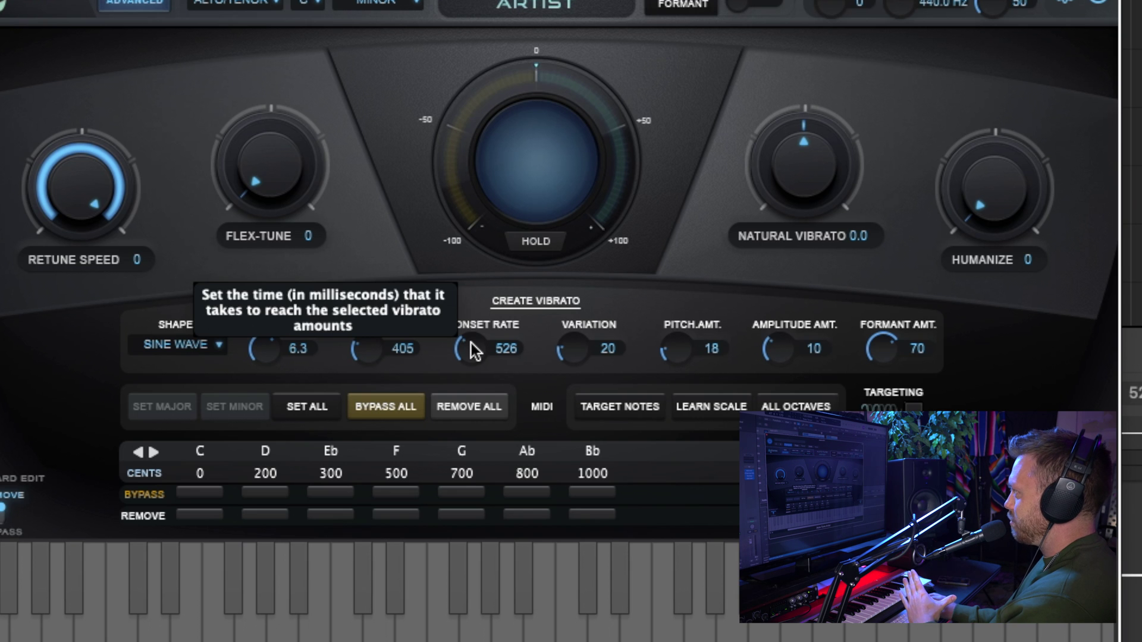
pyautogui.scroll(-10, 471, 357)
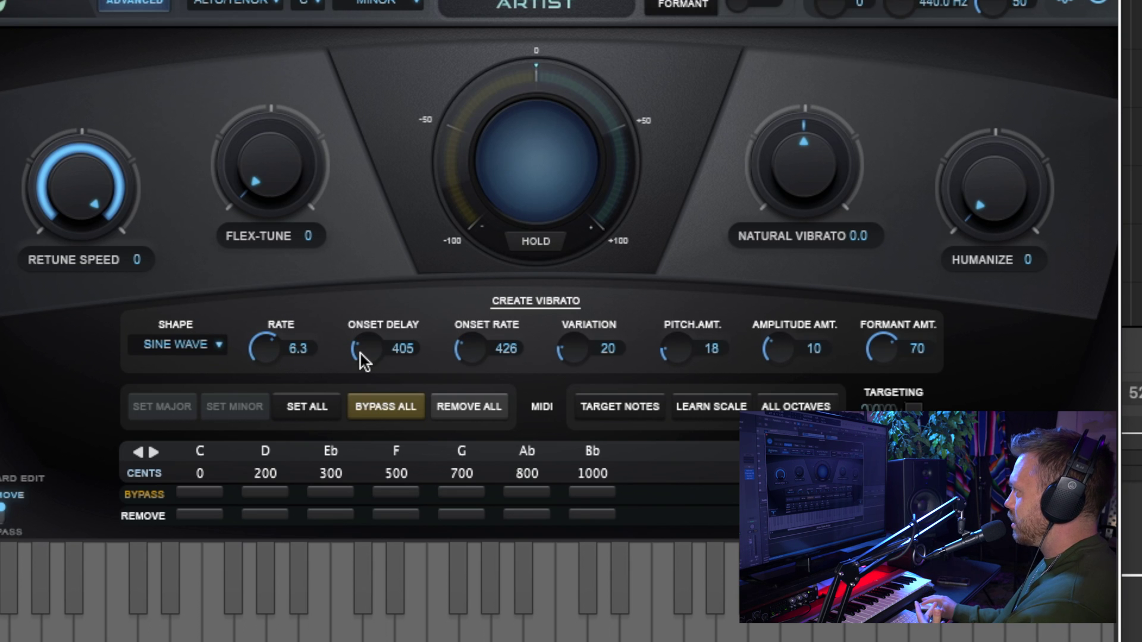
pyautogui.scroll(2, 361, 355)
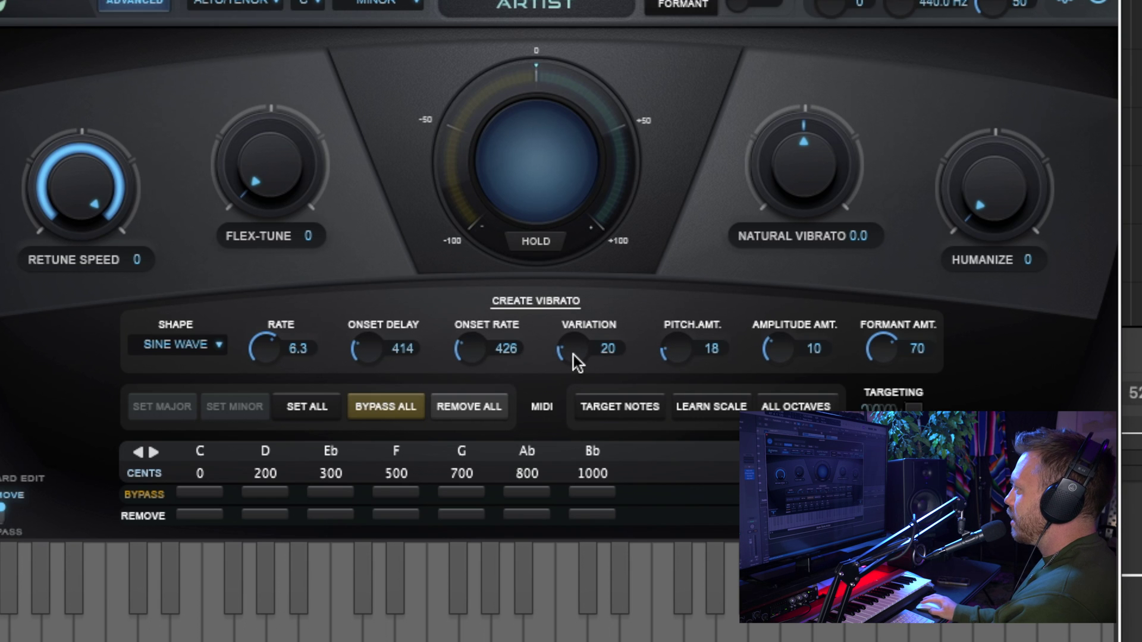
# Set vibrato Variation to 21, Pitch Amount 98, Onset Delay 262 and Onset Rate 117.
pyautogui.scroll(1, 574, 354)
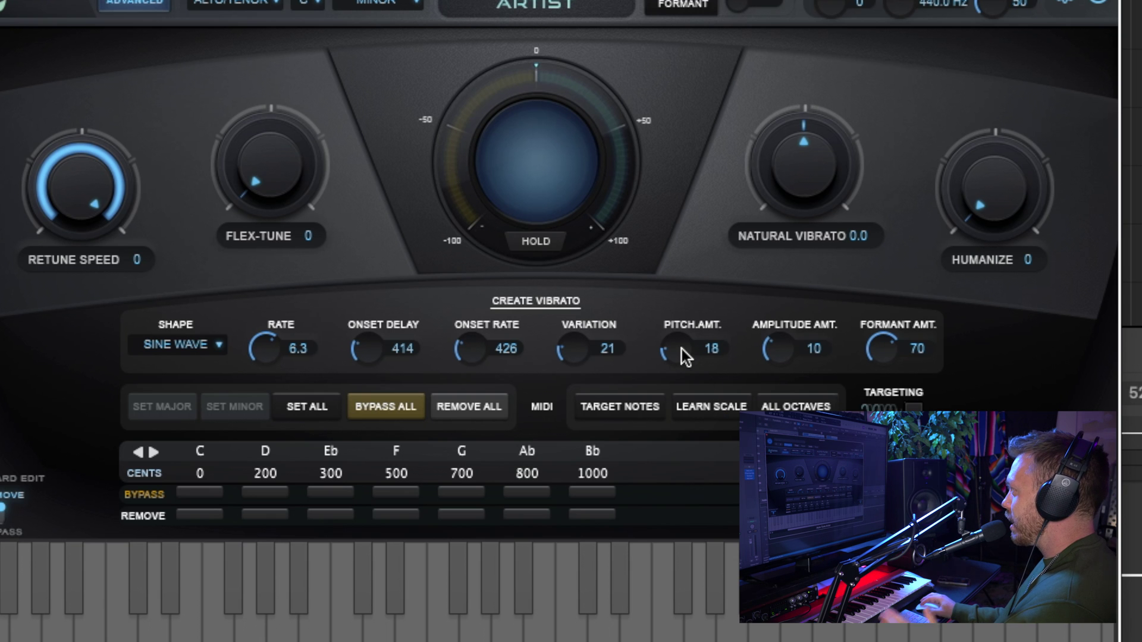
pyautogui.moveTo(681, 356); pyautogui.dragTo(681, 343)
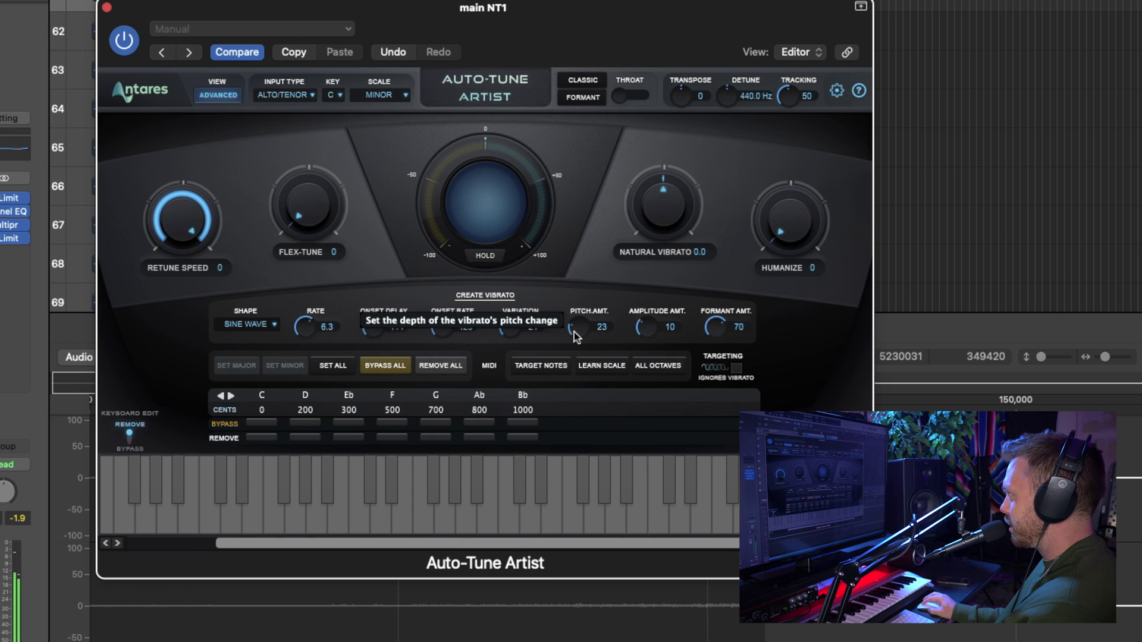
pyautogui.moveTo(578, 333); pyautogui.dragTo(585, 195)
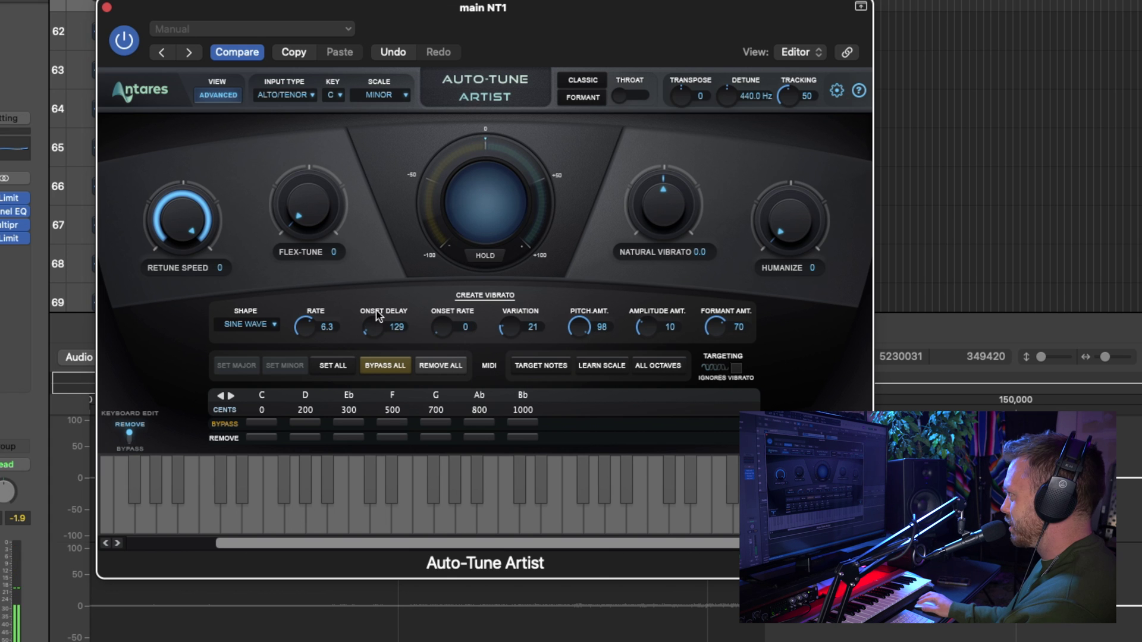
pyautogui.moveTo(373, 326); pyautogui.dragTo(380, 301)
pyautogui.moveTo(441, 326)
pyautogui.mouseDown()
pyautogui.moveTo(446, 340)
pyautogui.moveTo(444, 309)
pyautogui.mouseUp()
# Adjust the Sine Wave vibrato to Onset Rate 351 and Pitch Amount 28.
pyautogui.moveTo(579, 326); pyautogui.dragTo(580, 351)
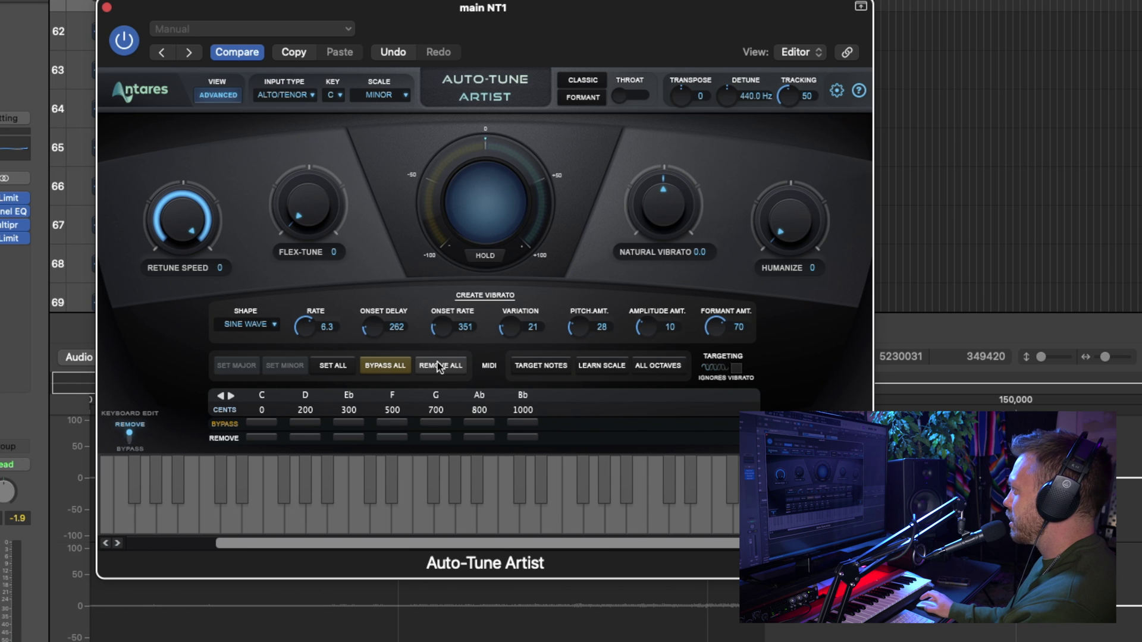